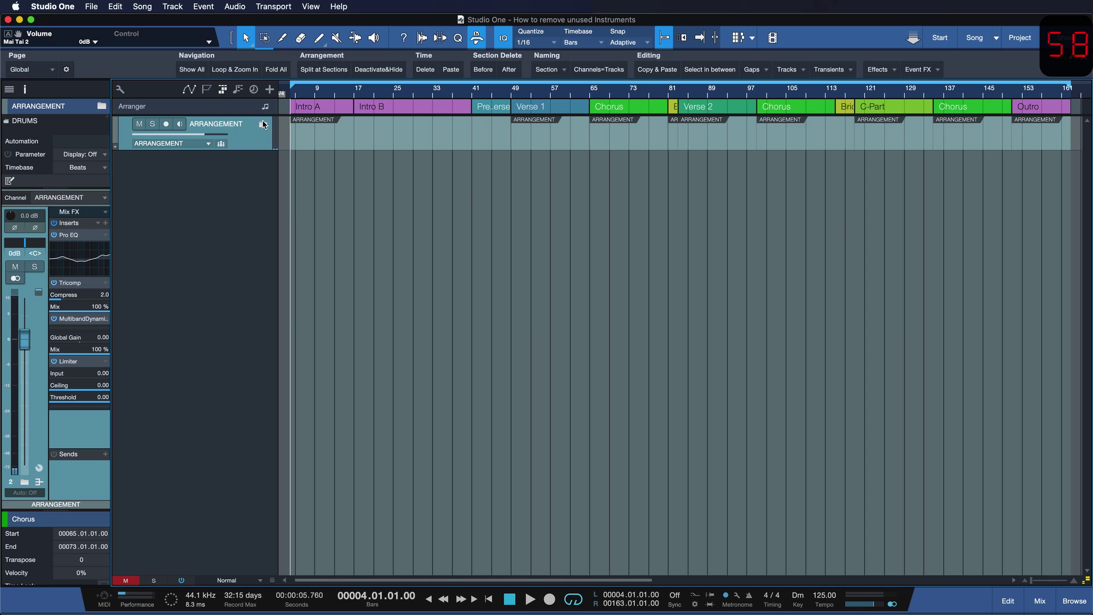
# - Unfold the ARRANGEMENT folder and its DRUMS, BASS and SYNTHS subfolders to reveal every track
pyautogui.click(263, 125)
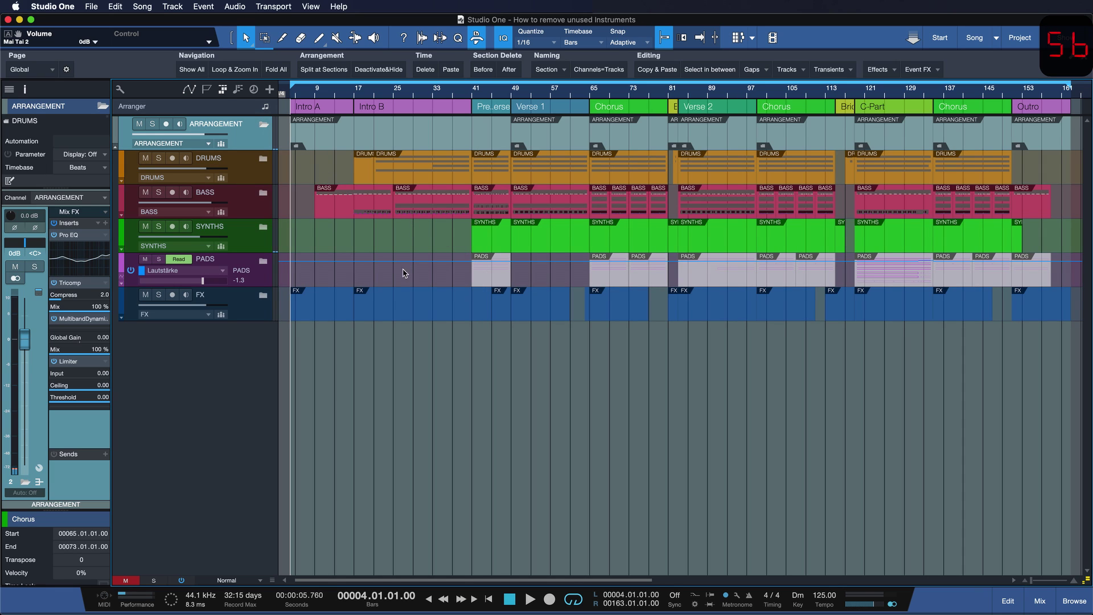
pyautogui.click(263, 159)
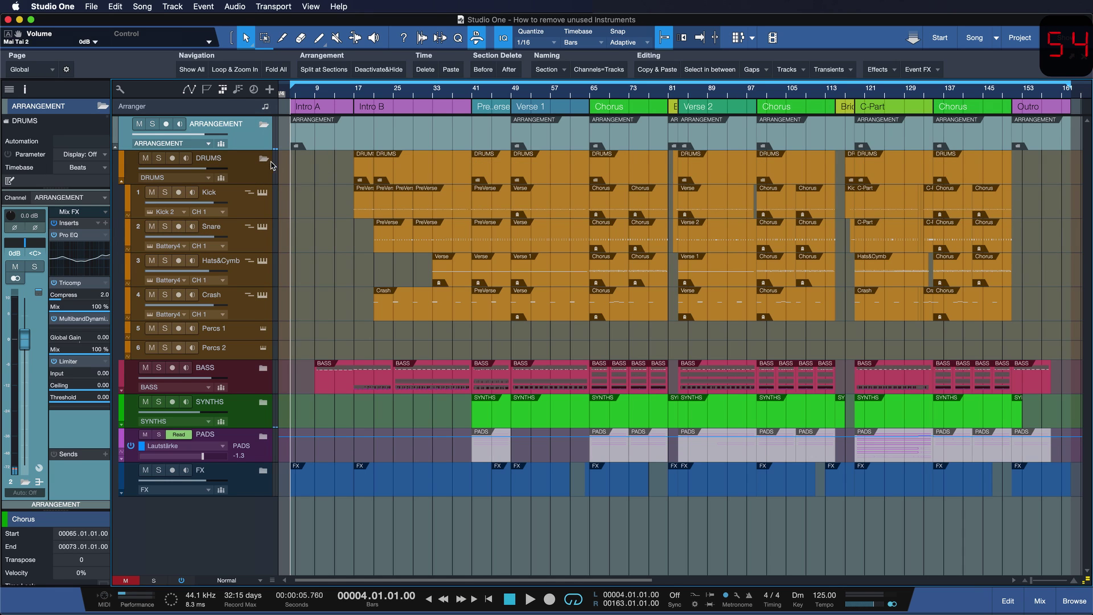
pyautogui.click(236, 339)
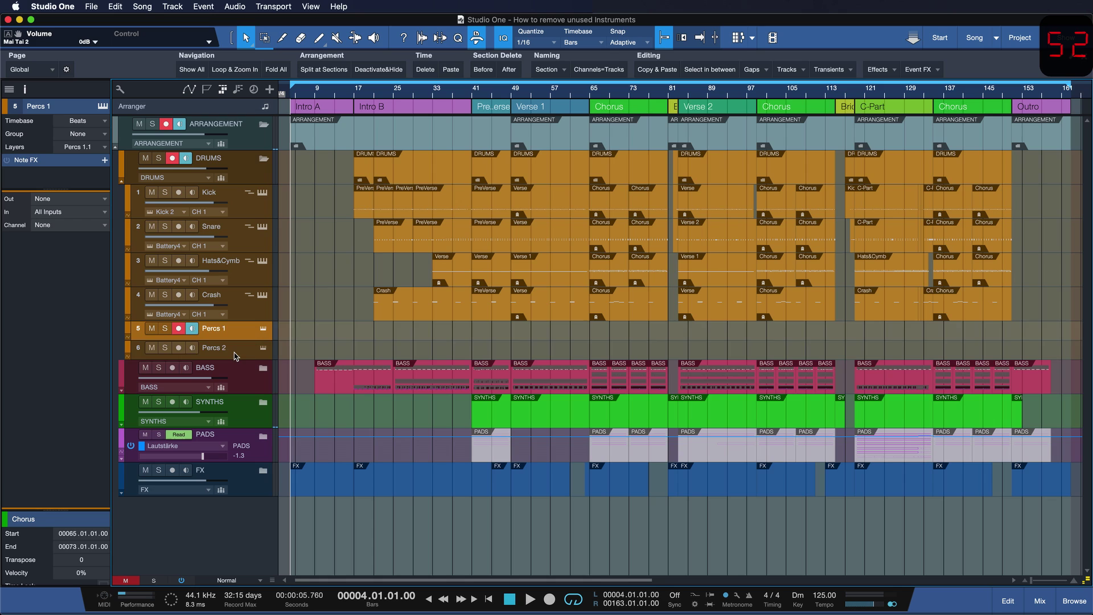
pyautogui.click(263, 368)
pyautogui.scroll(-1, 325, 423)
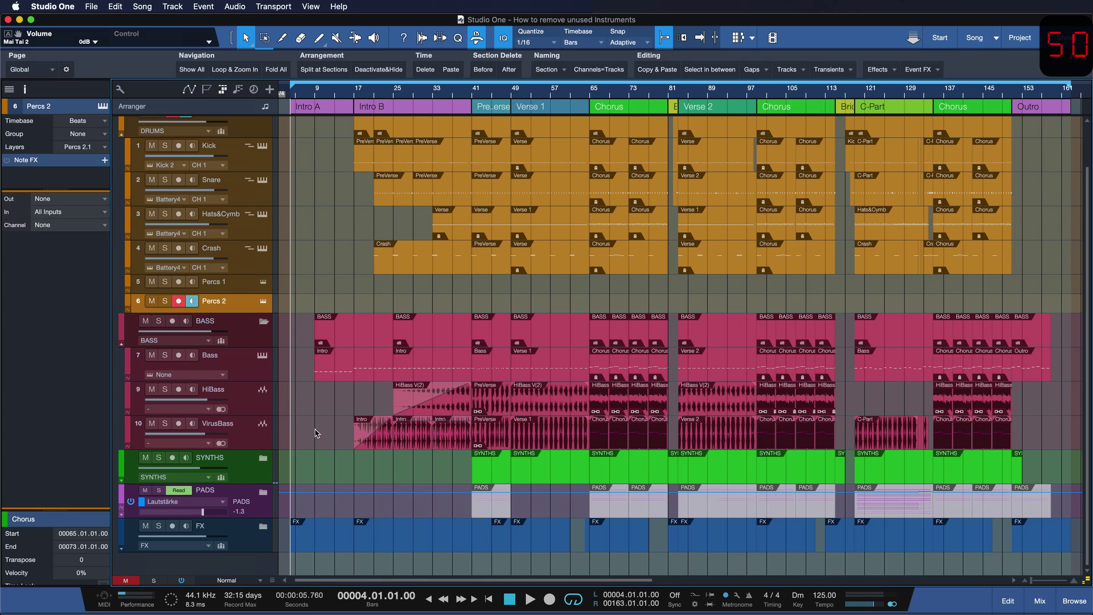
pyautogui.click(264, 452)
pyautogui.scroll(-2, 335, 455)
pyautogui.scroll(-3, 335, 454)
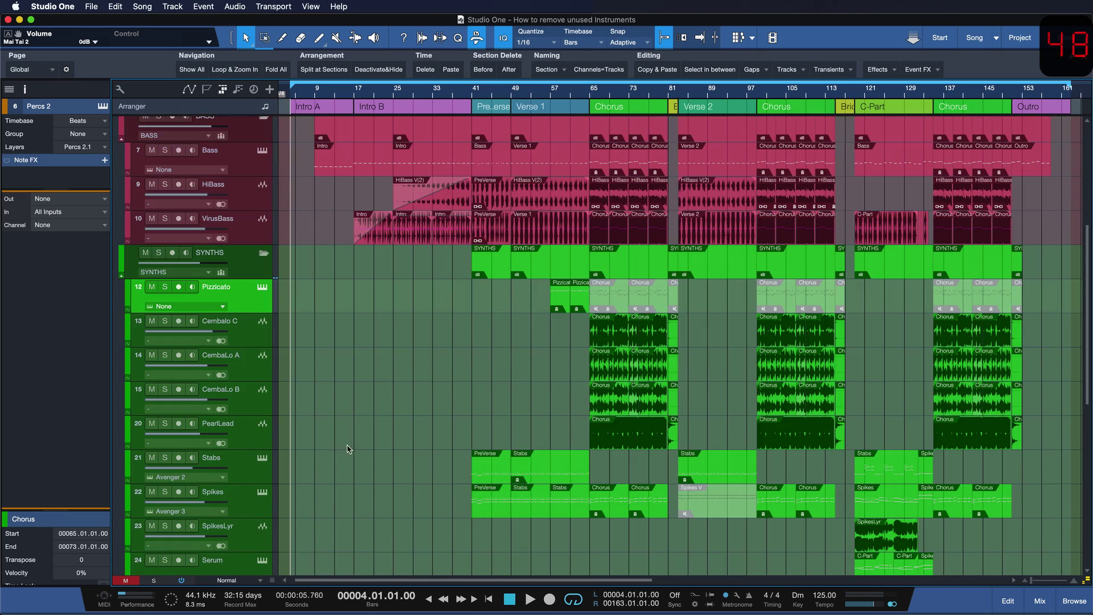
# - Select the Spikes, Pizzicato and Percs 1 tracks, then fold the BASS folder closed again
pyautogui.click(701, 496)
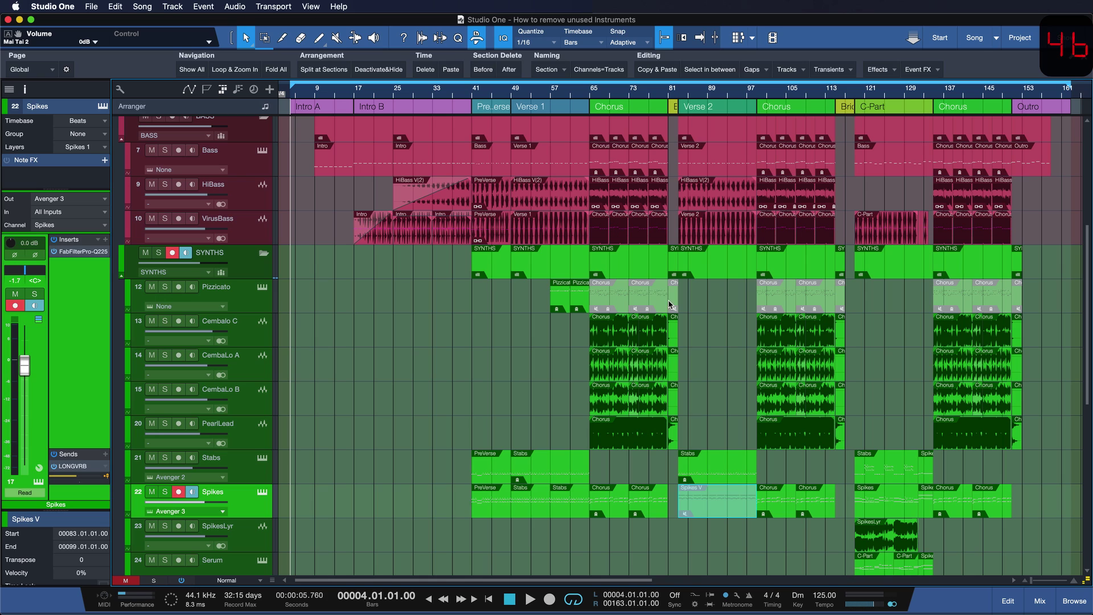
pyautogui.click(636, 299)
pyautogui.scroll(6, 347, 294)
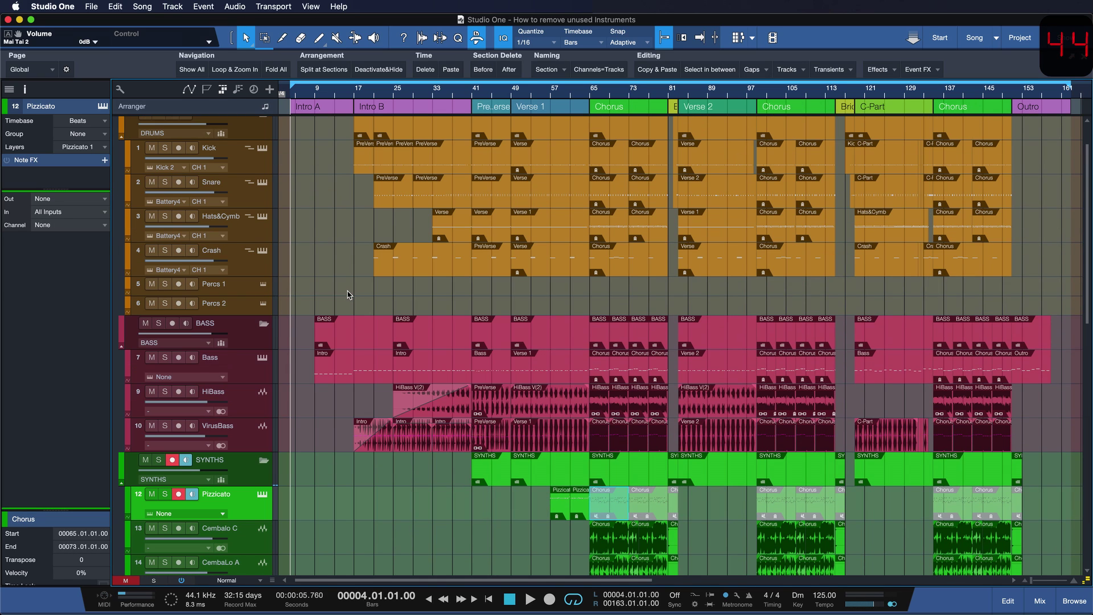
pyautogui.click(247, 284)
pyautogui.click(265, 325)
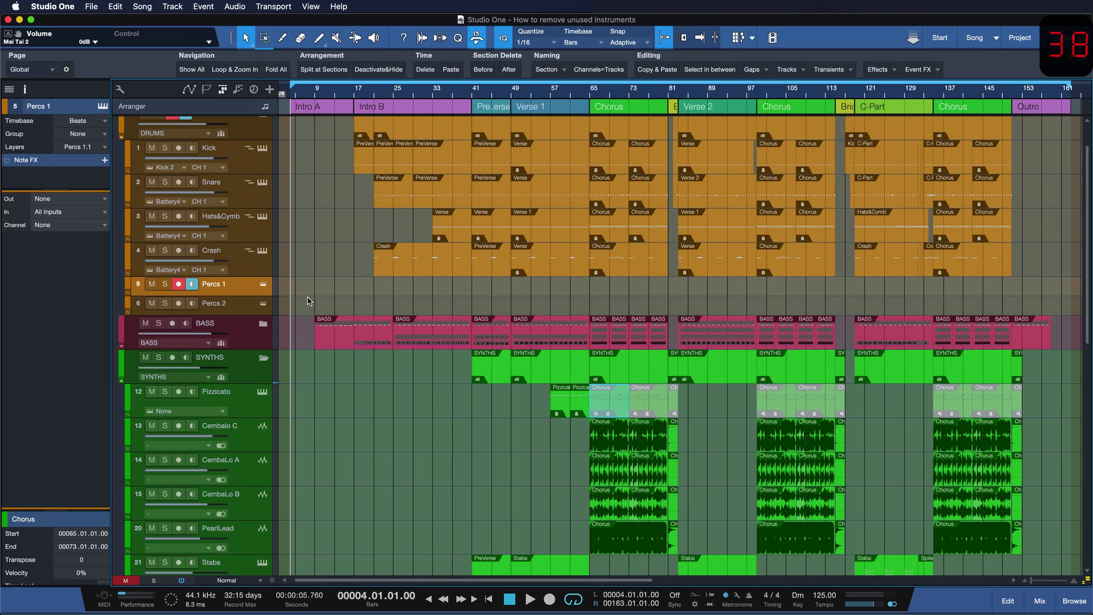
# - Fold all tracks into the arrangement folder with Fold All and bring up the Mix console
pyautogui.click(276, 69)
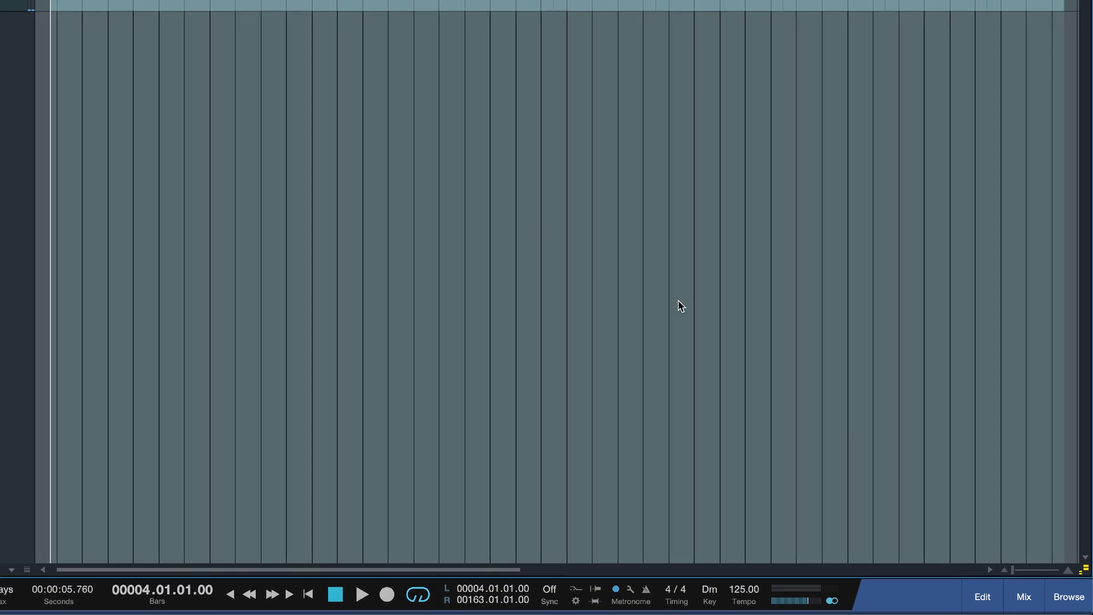
pyautogui.click(1023, 595)
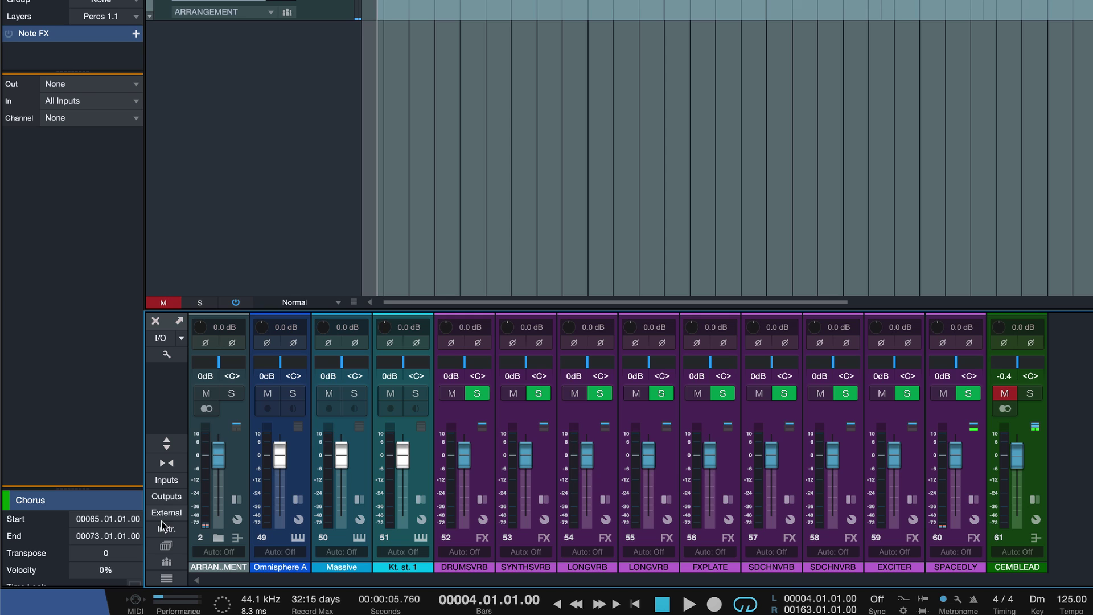
# - Show the Instruments list beside the mixer channels and reveal its management options menu
pyautogui.click(166, 530)
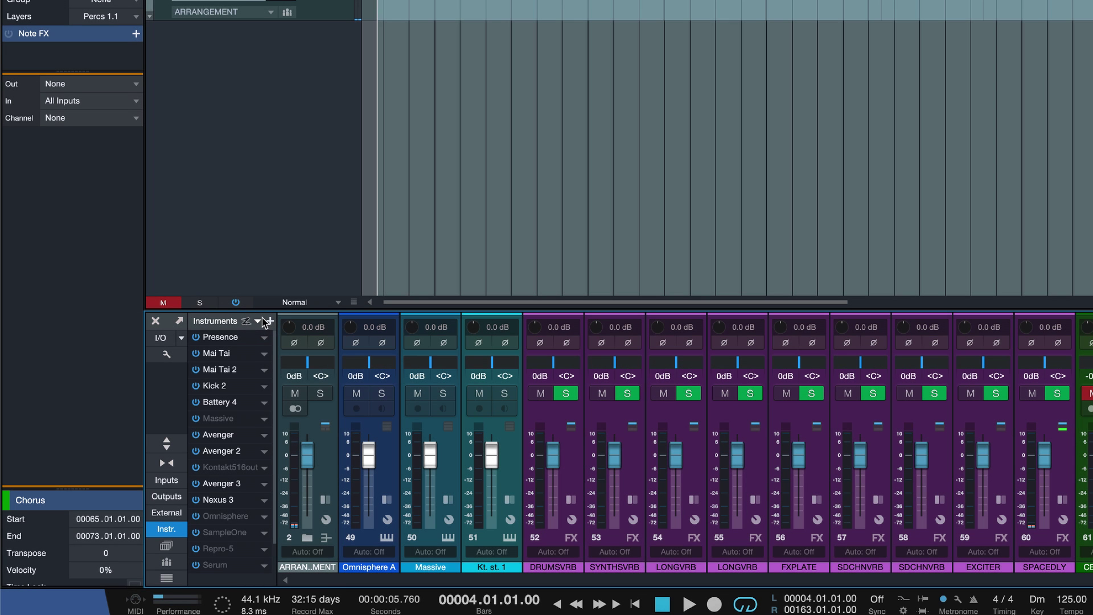
pyautogui.click(263, 317)
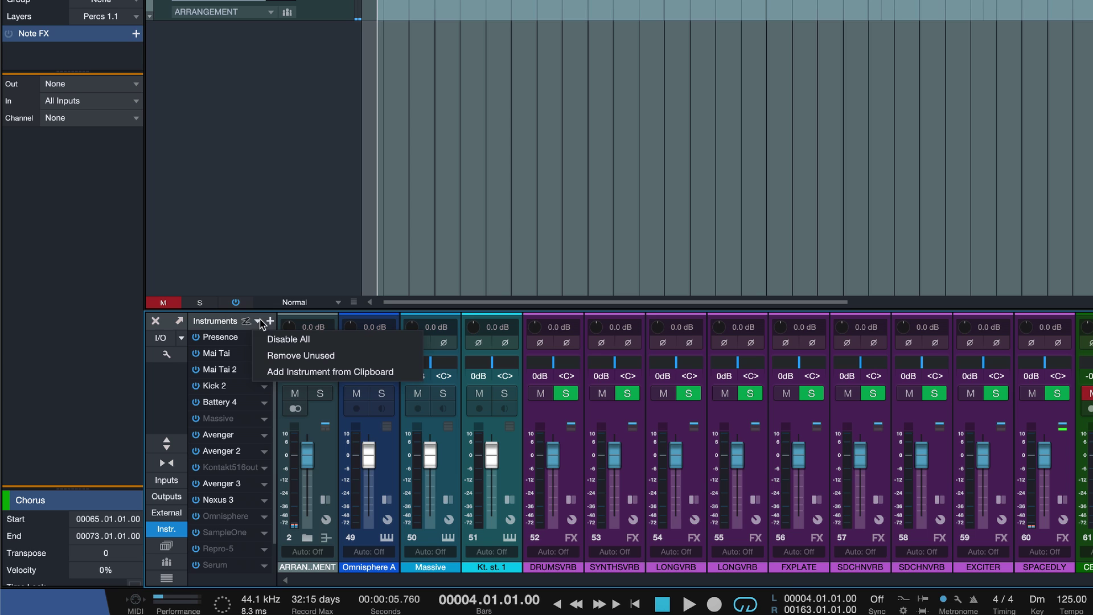
# - Run Remove Unused to clear Massive, Omnisphere, Serum and other unused instruments from the song
pyautogui.click(263, 357)
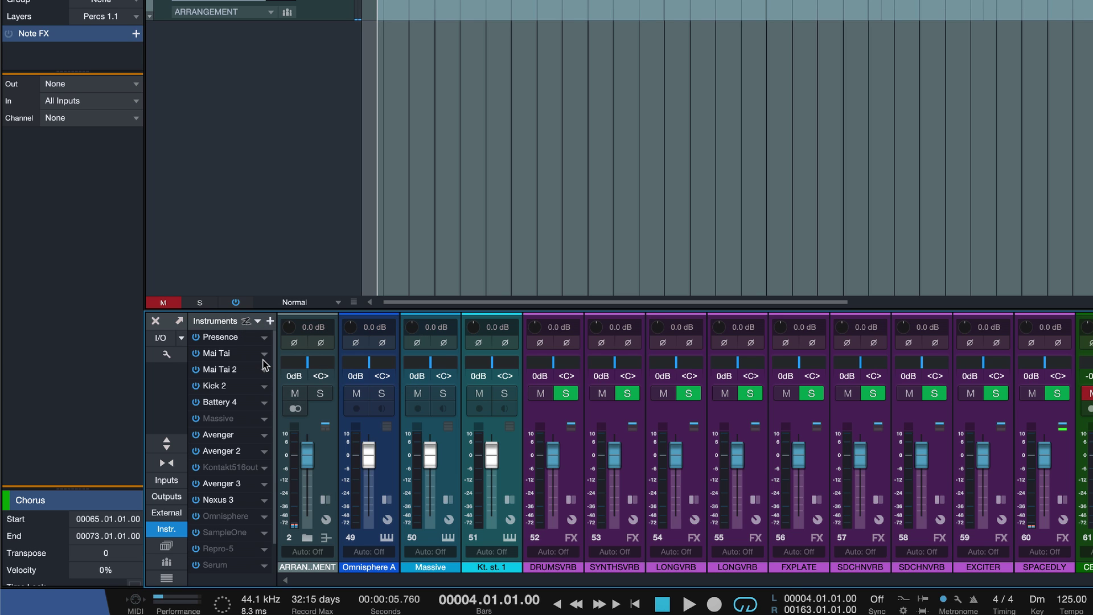